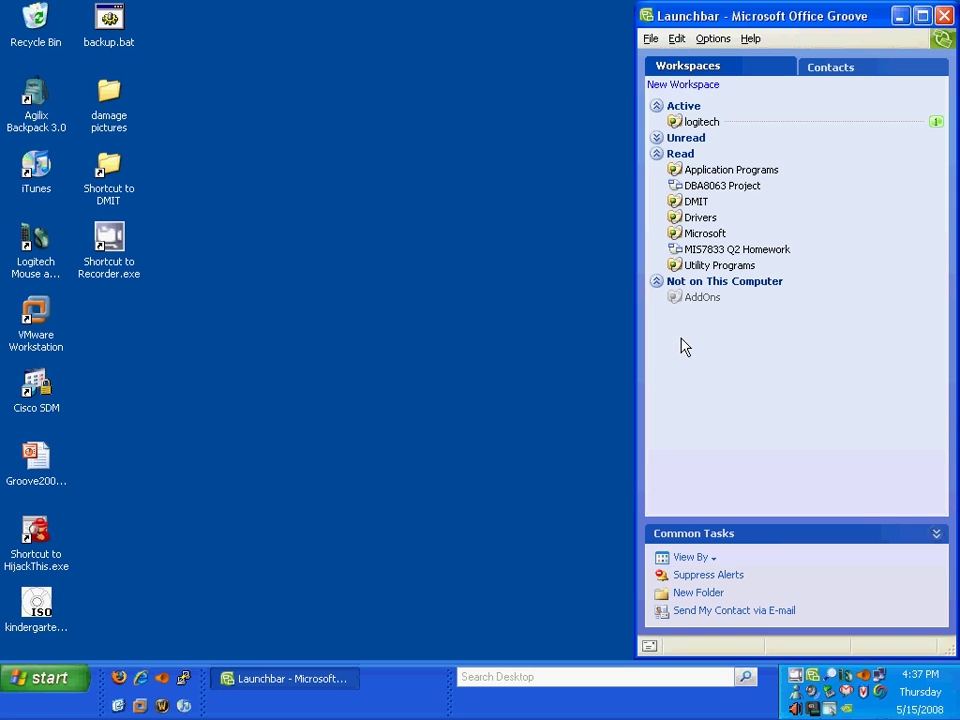
# - Create a new Standard workspace named 'Demo Workspace'
pyautogui.click(673, 88)
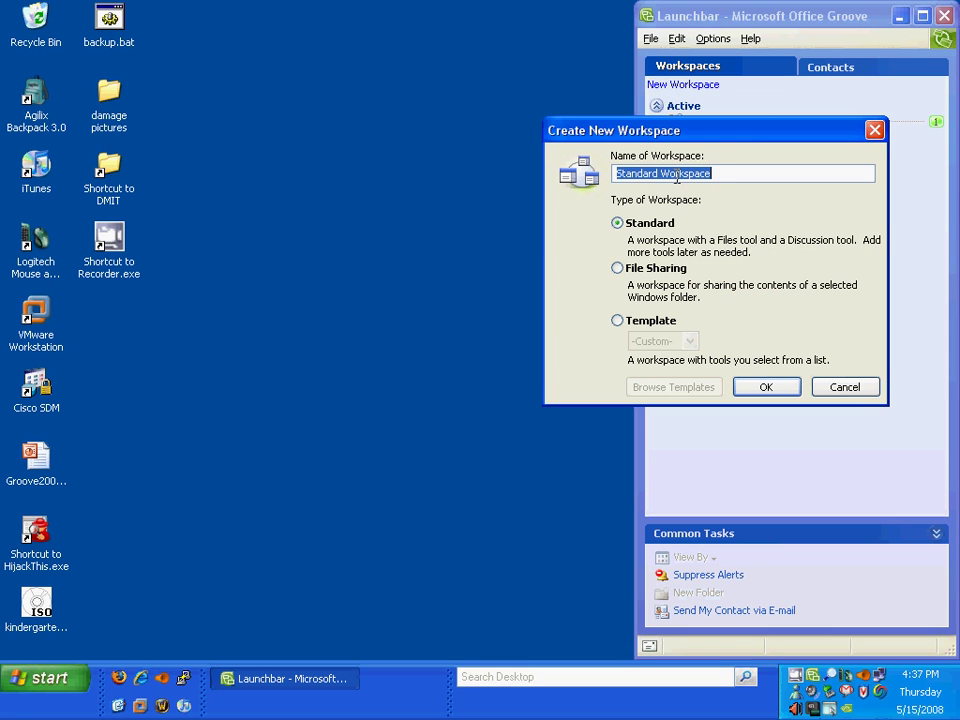
pyautogui.write('Demo Workspace')
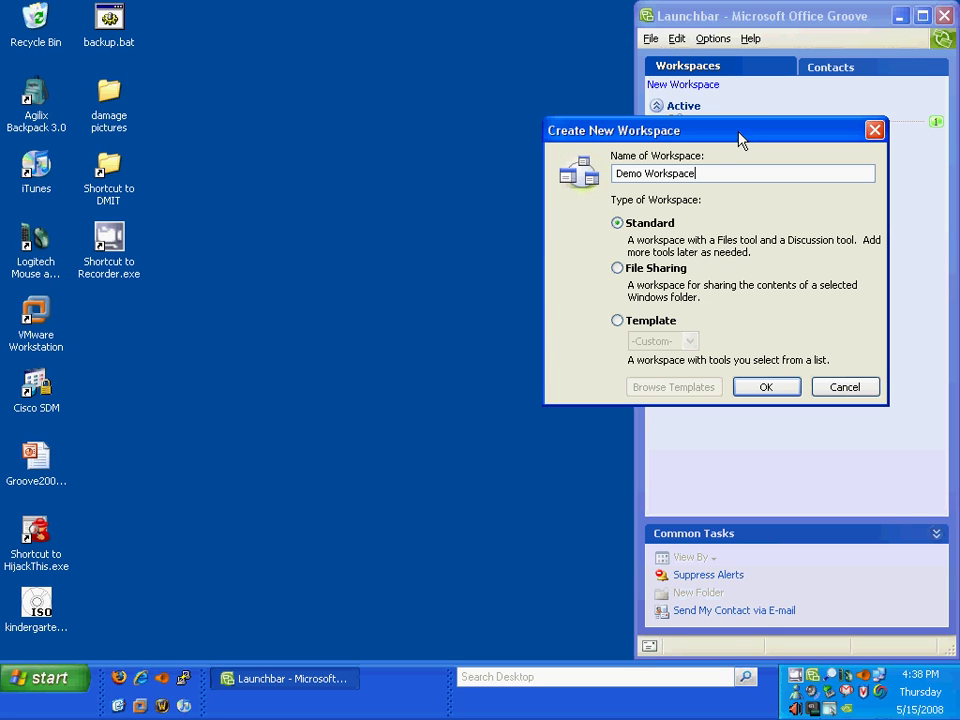
pyautogui.moveTo(739, 130); pyautogui.dragTo(463, 126)
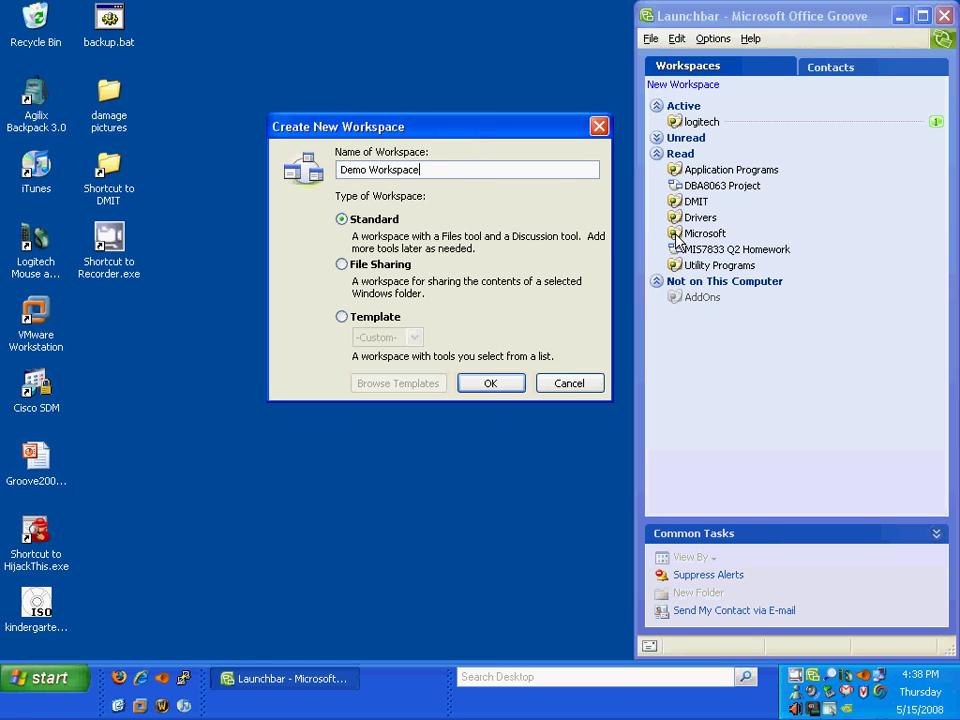
pyautogui.click(487, 384)
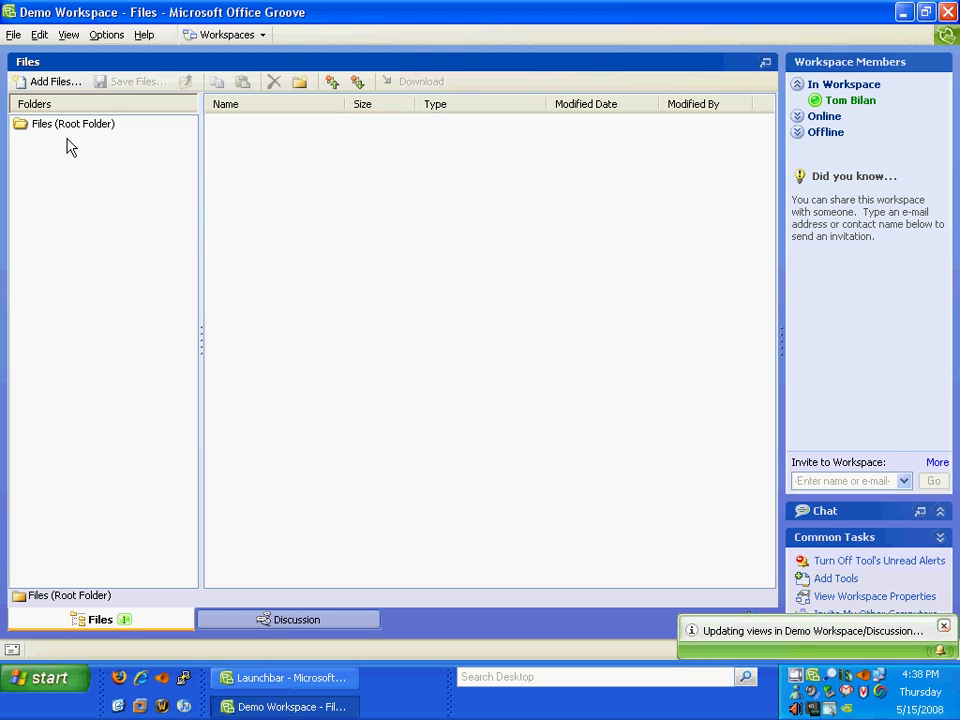
# - Drag the Groove2007_GS_E presentation from the desktop into the workspace Files pane
pyautogui.doubleClick(332, 17)
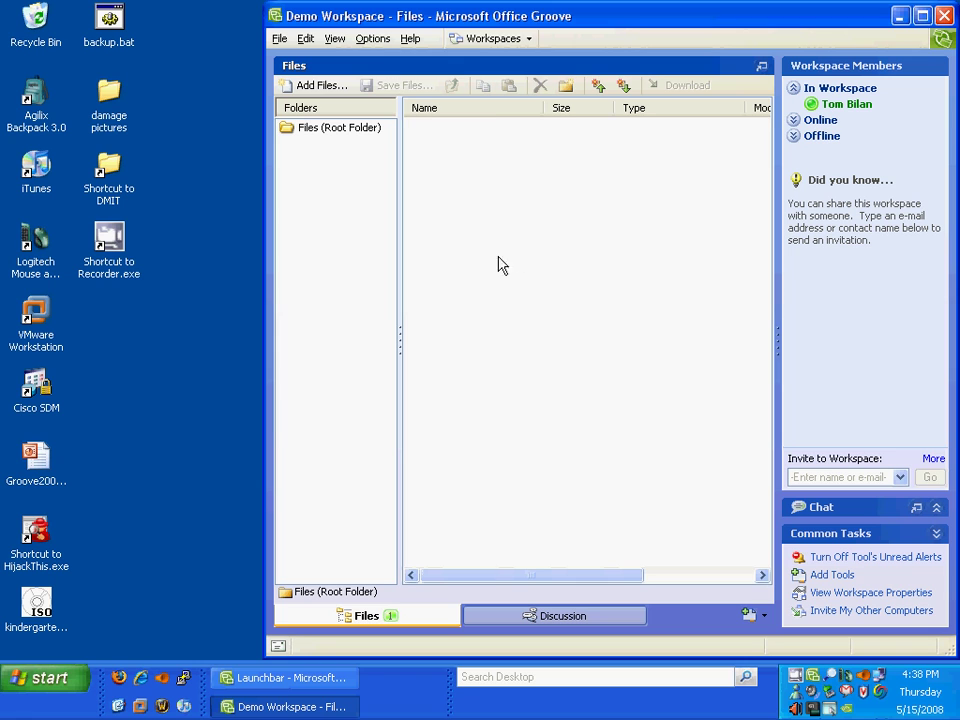
pyautogui.moveTo(34, 455); pyautogui.dragTo(369, 377)
pyautogui.doubleClick(560, 18)
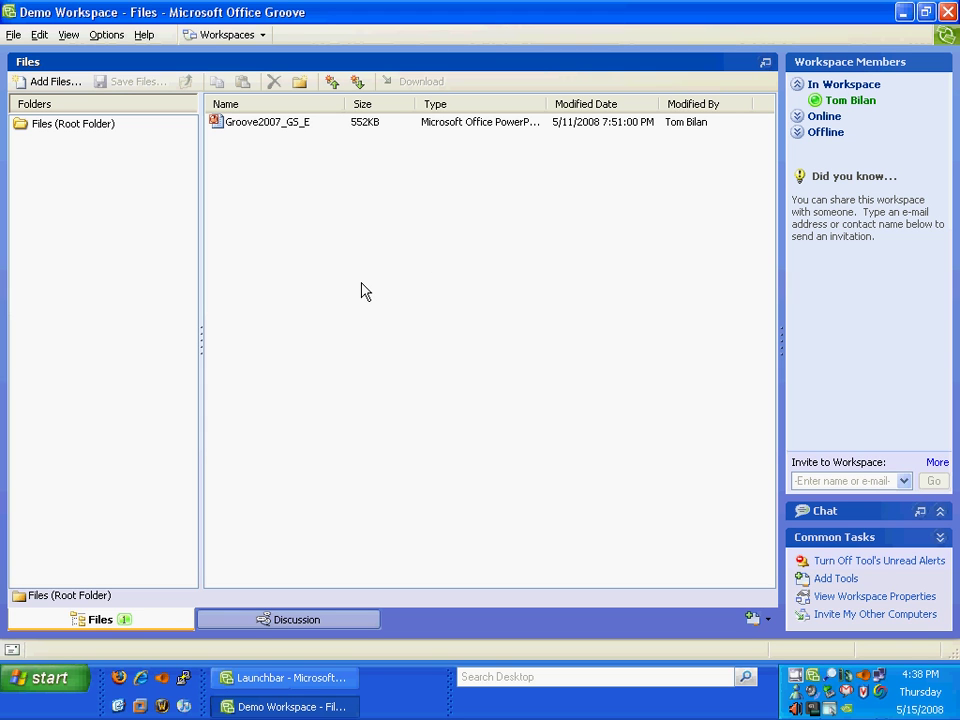
# - Edit the numbered firewall steps before 'Exceptions' in Groove2007_GS_E, then save and close PowerPoint
pyautogui.doubleClick(281, 123)
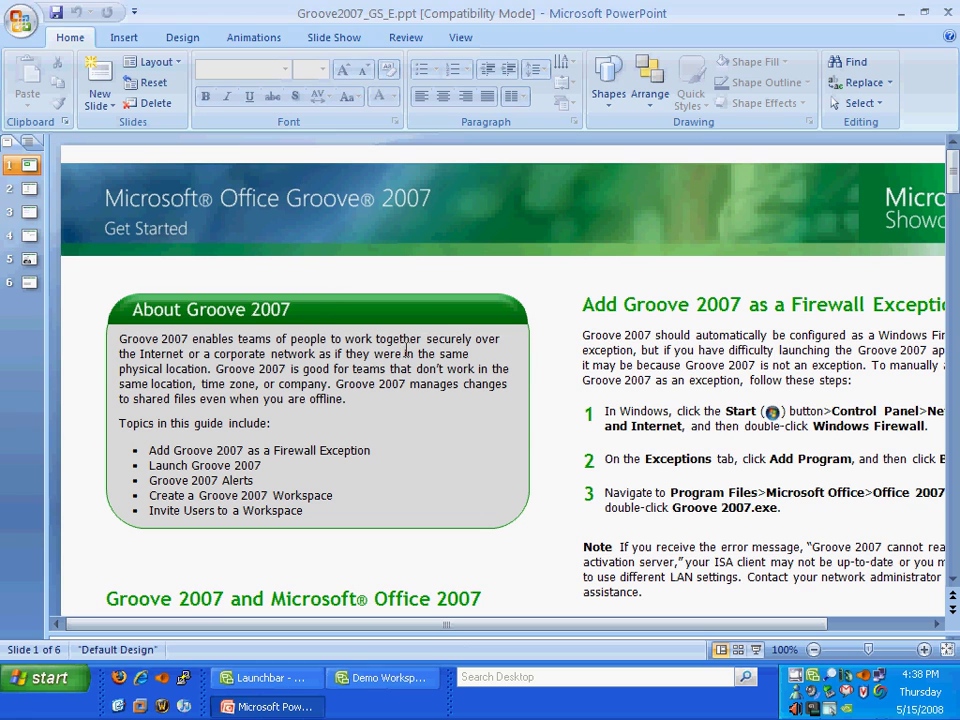
pyautogui.click(335, 332)
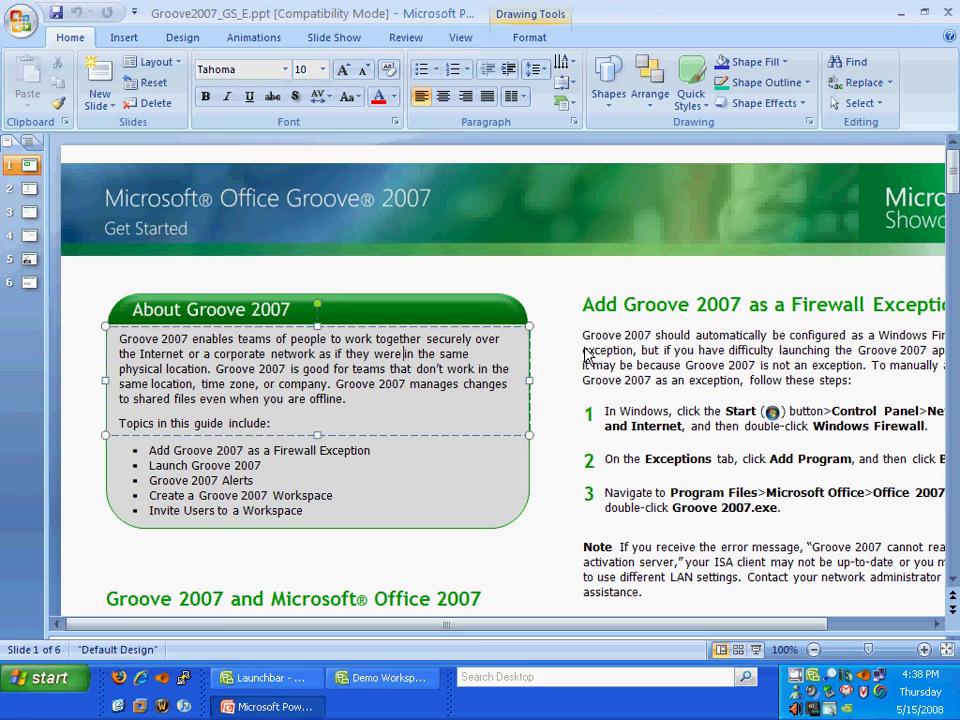
pyautogui.click(598, 334)
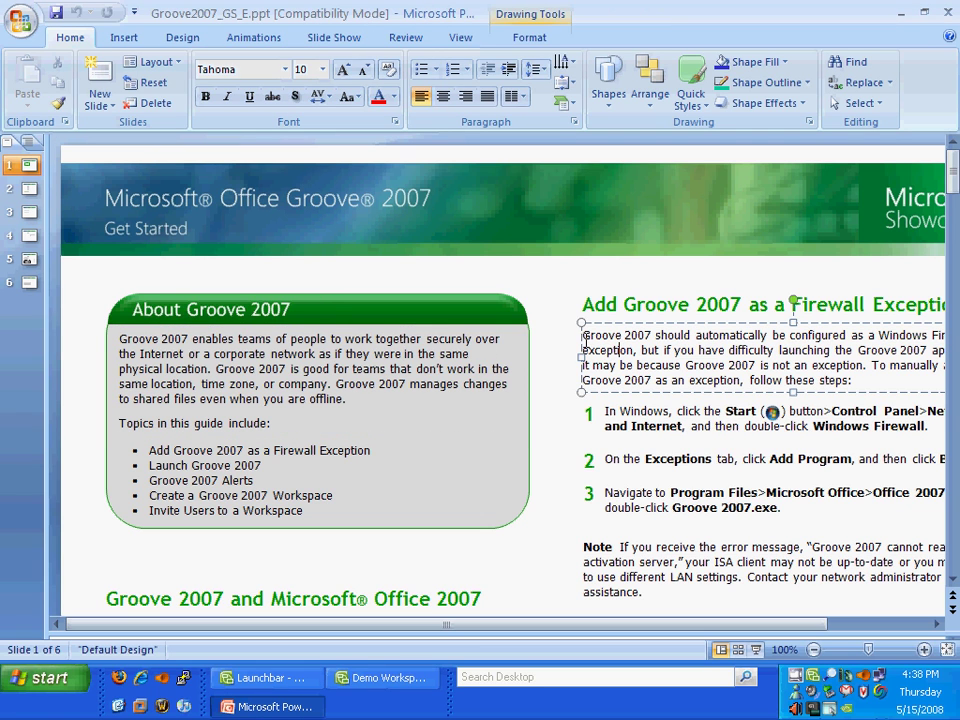
pyautogui.click(613, 457)
pyautogui.click(650, 459)
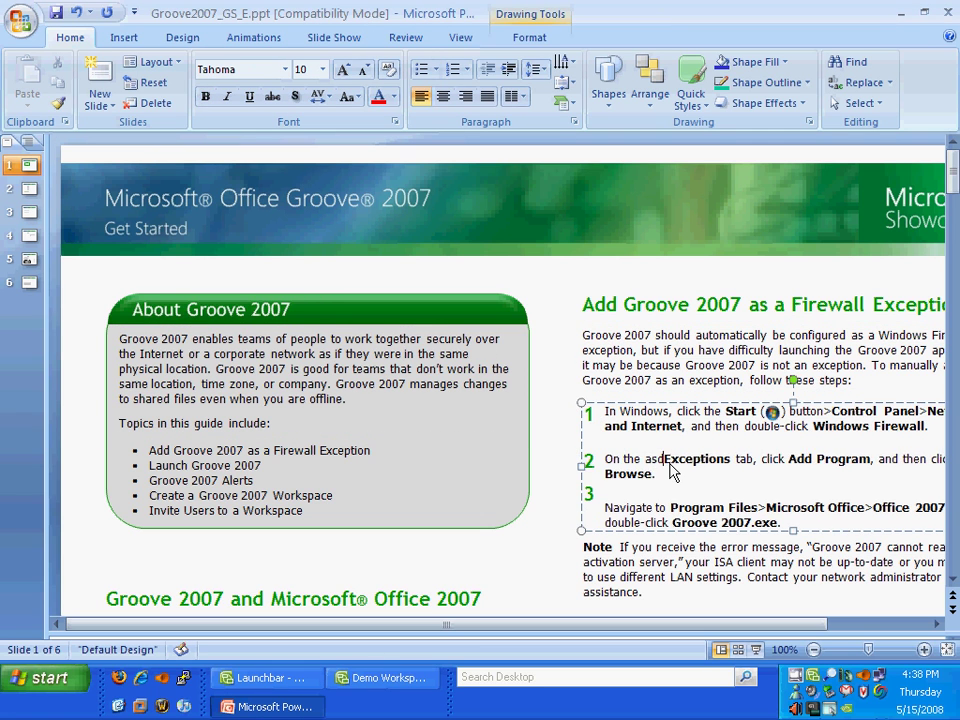
pyautogui.click(55, 12)
pyautogui.click(951, 12)
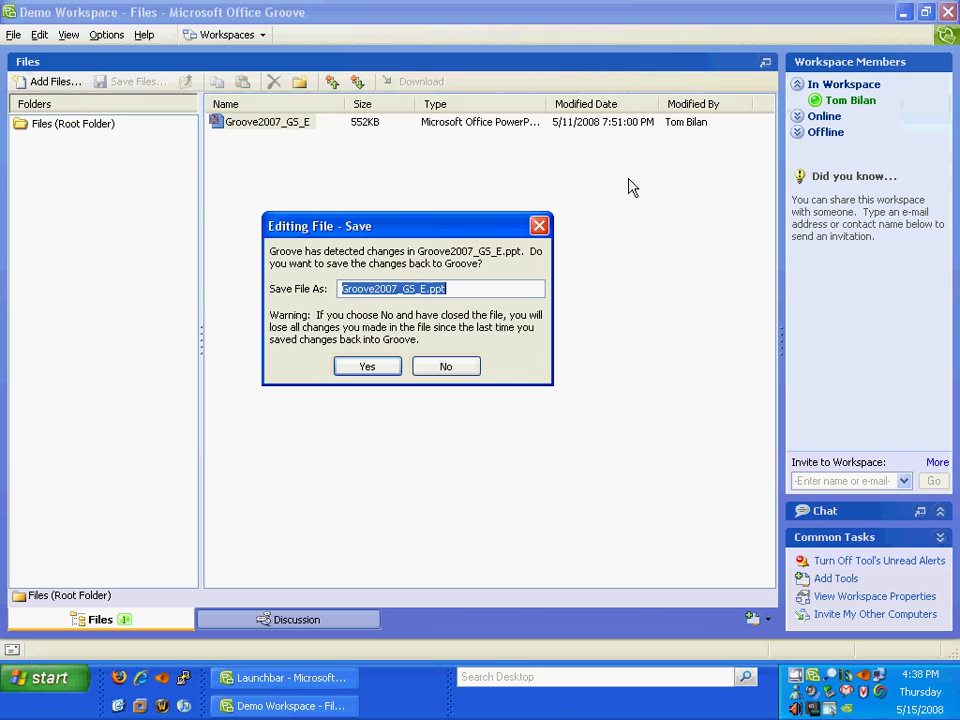
# - Save the PowerPoint changes back to the workspace, updating Groove2007_GS_E to 553KB
pyautogui.click(365, 367)
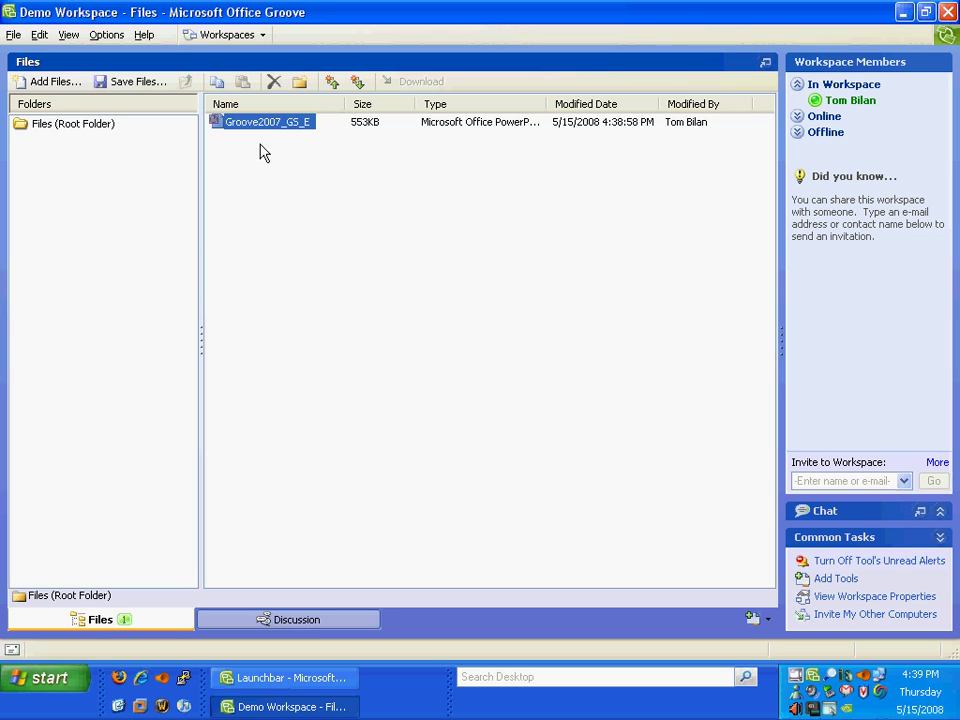
pyautogui.click(317, 154)
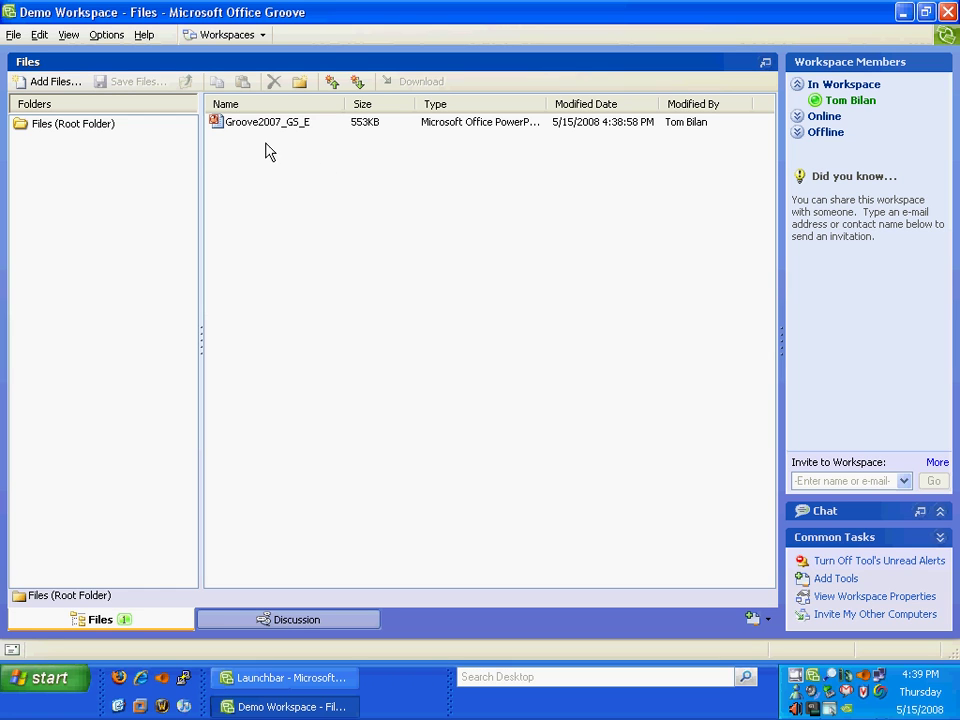
pyautogui.click(752, 619)
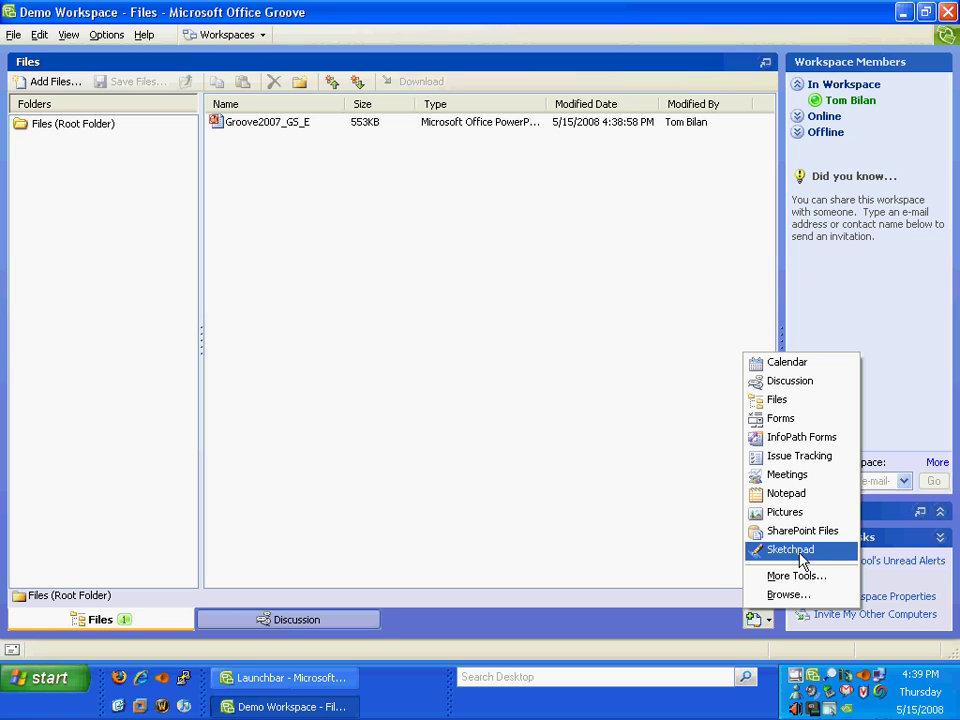
pyautogui.click(795, 556)
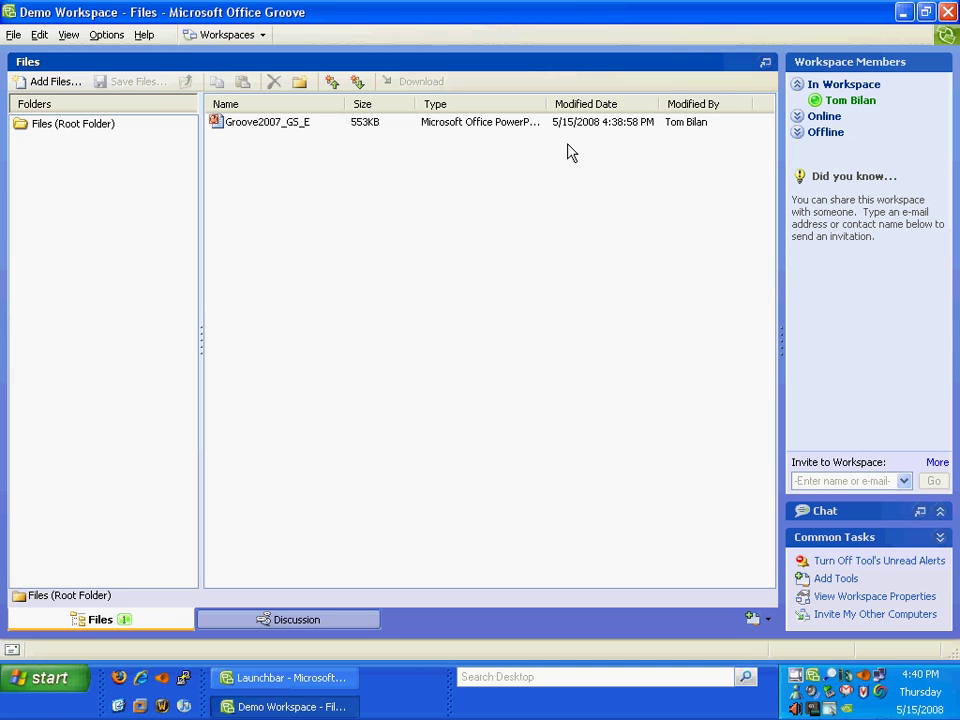
# - Show the workspace member tasks and invite box, then expand the Chat pane
pyautogui.click(857, 310)
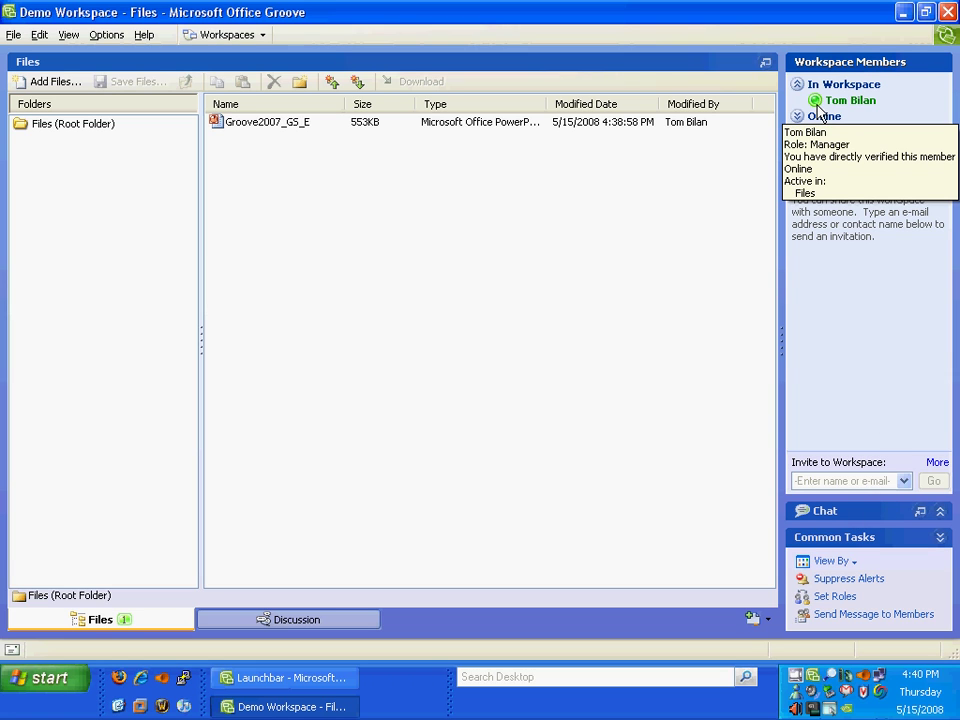
pyautogui.click(826, 482)
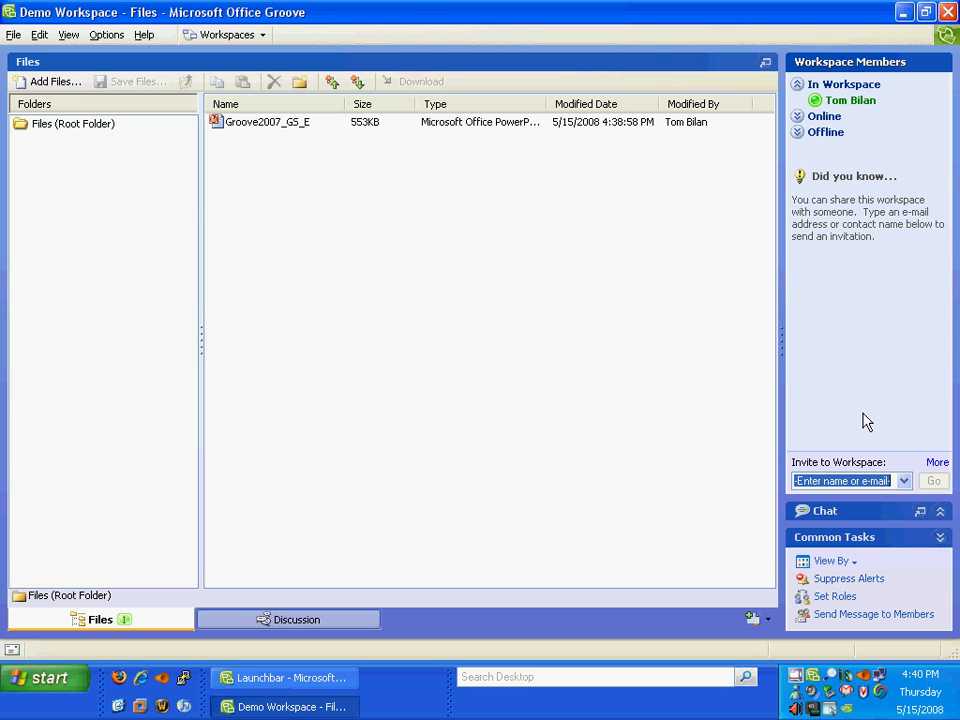
pyautogui.click(940, 511)
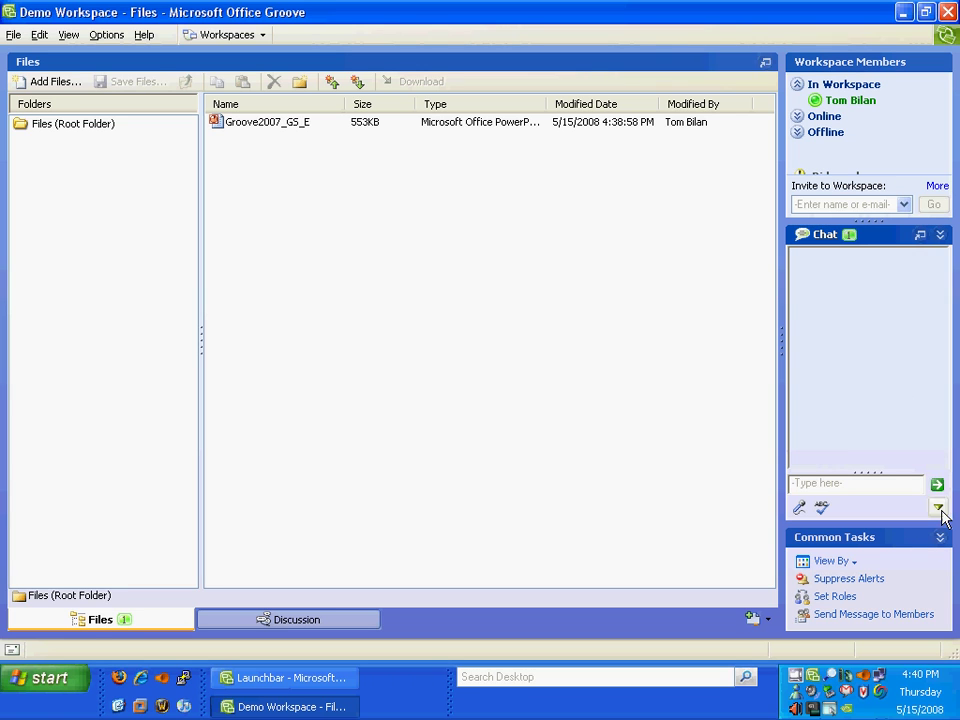
# - Send the message 'hello' in the Demo Workspace chat
pyautogui.click(829, 489)
pyautogui.write('hello')
pyautogui.press('Return')
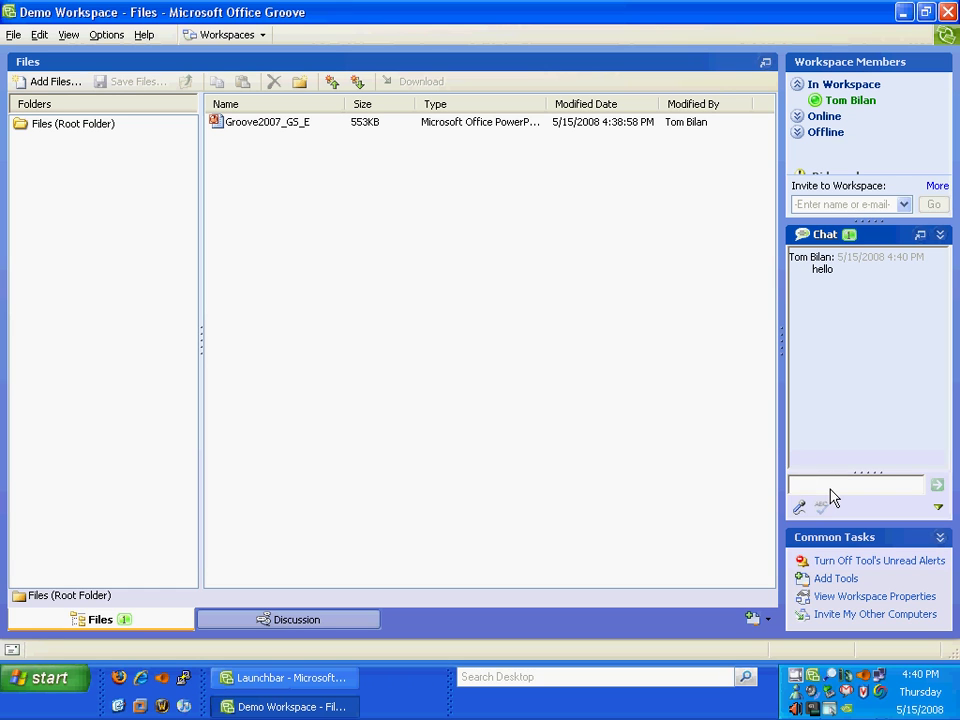
pyautogui.rightClick(845, 108)
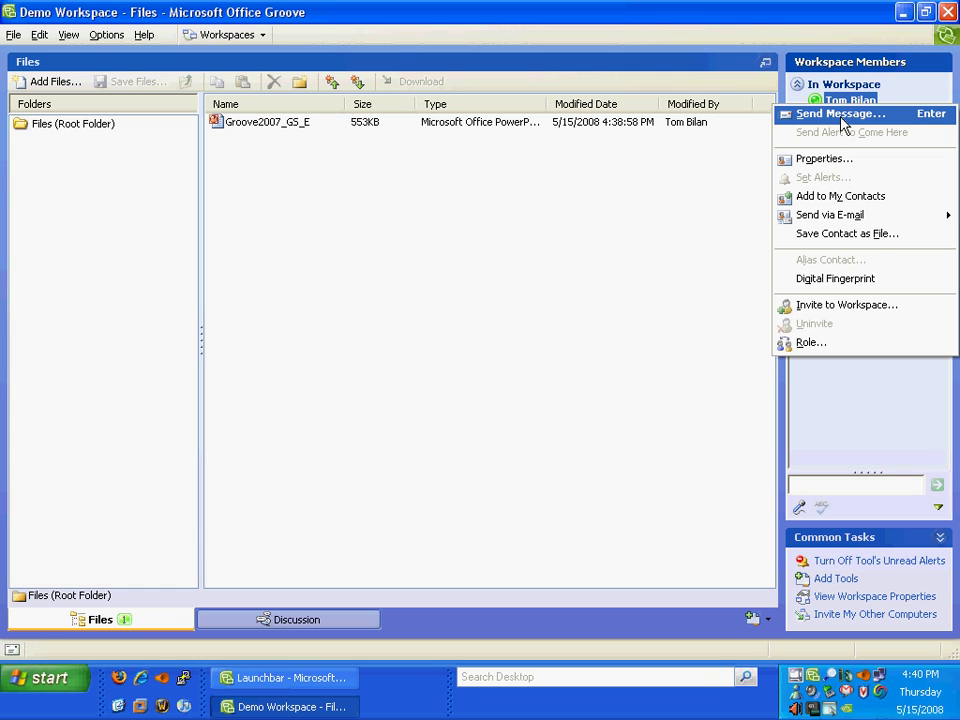
pyautogui.click(841, 118)
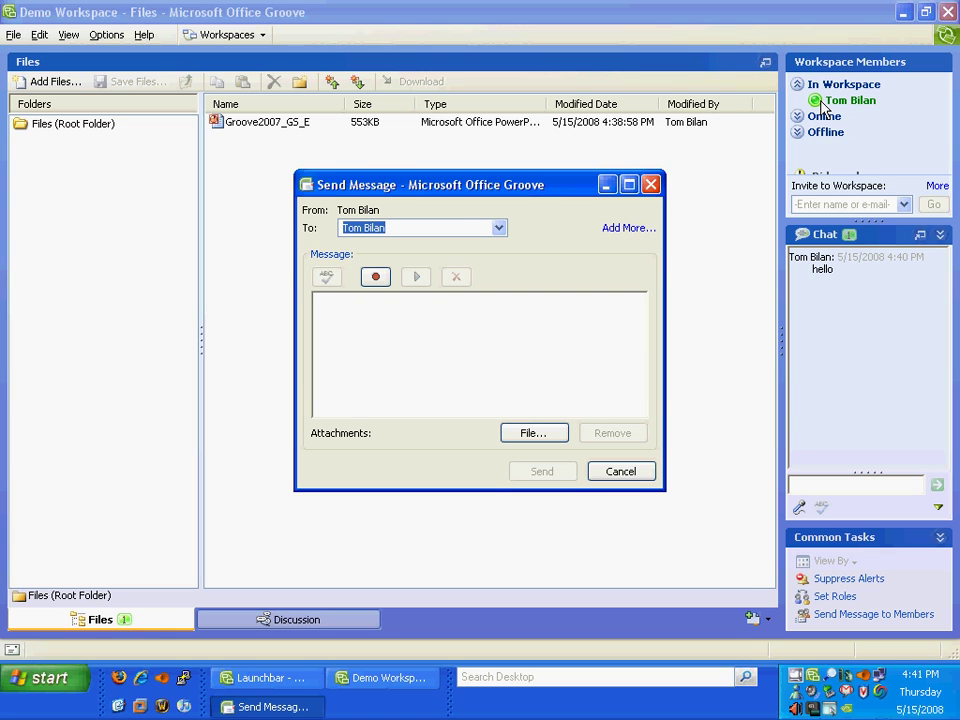
pyautogui.click(621, 474)
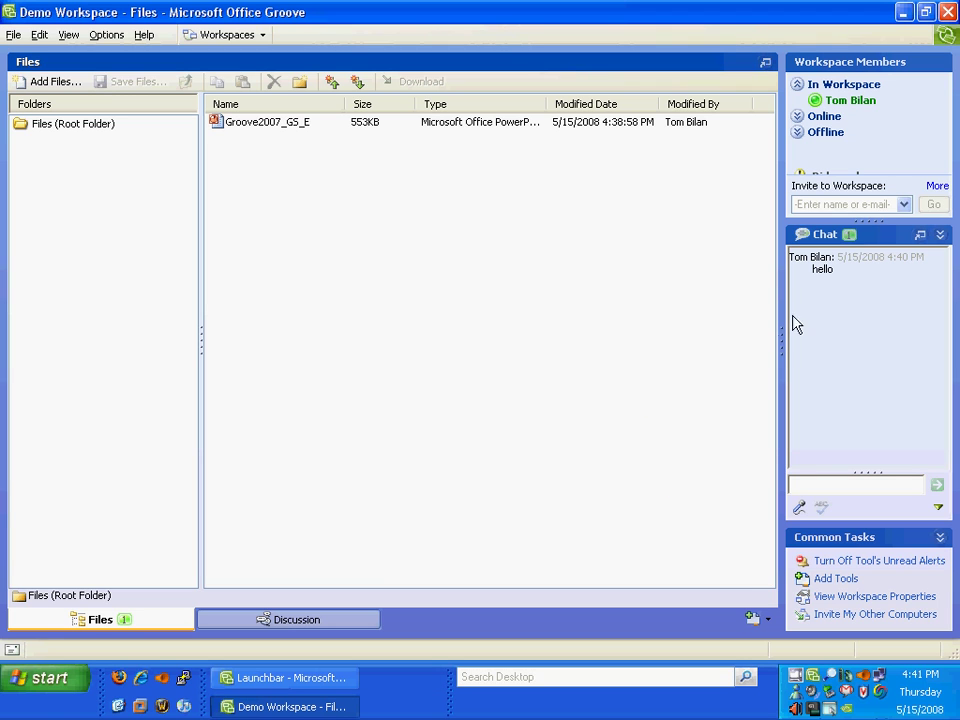